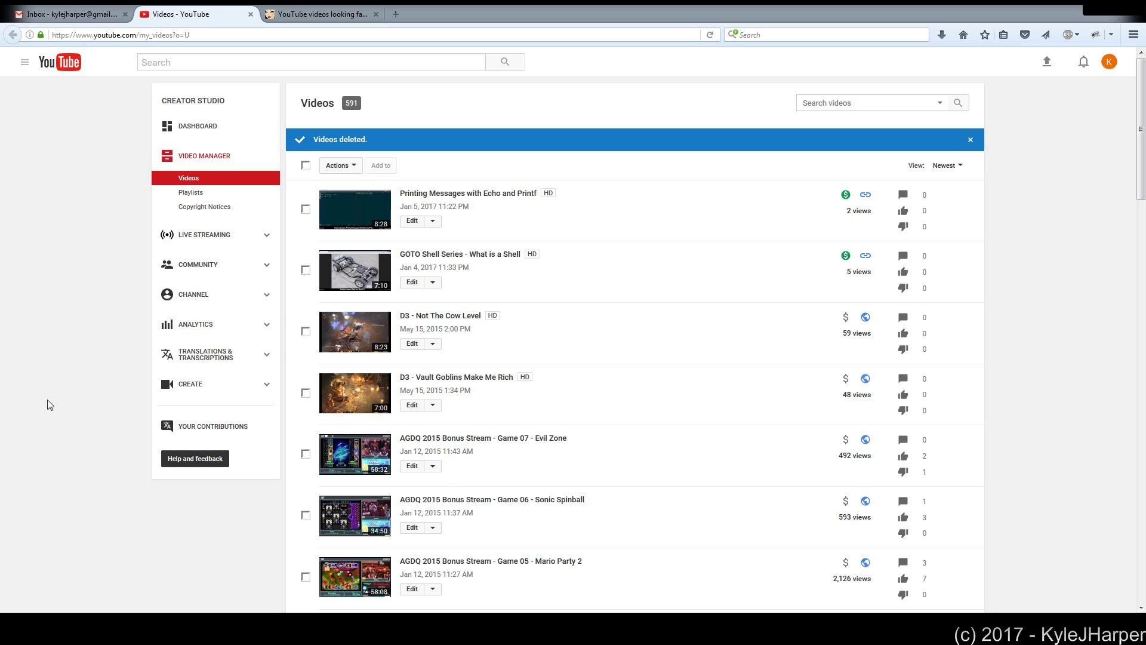
scroll(675, 478, "down", 5)
scroll(675, 478, "up", 3)
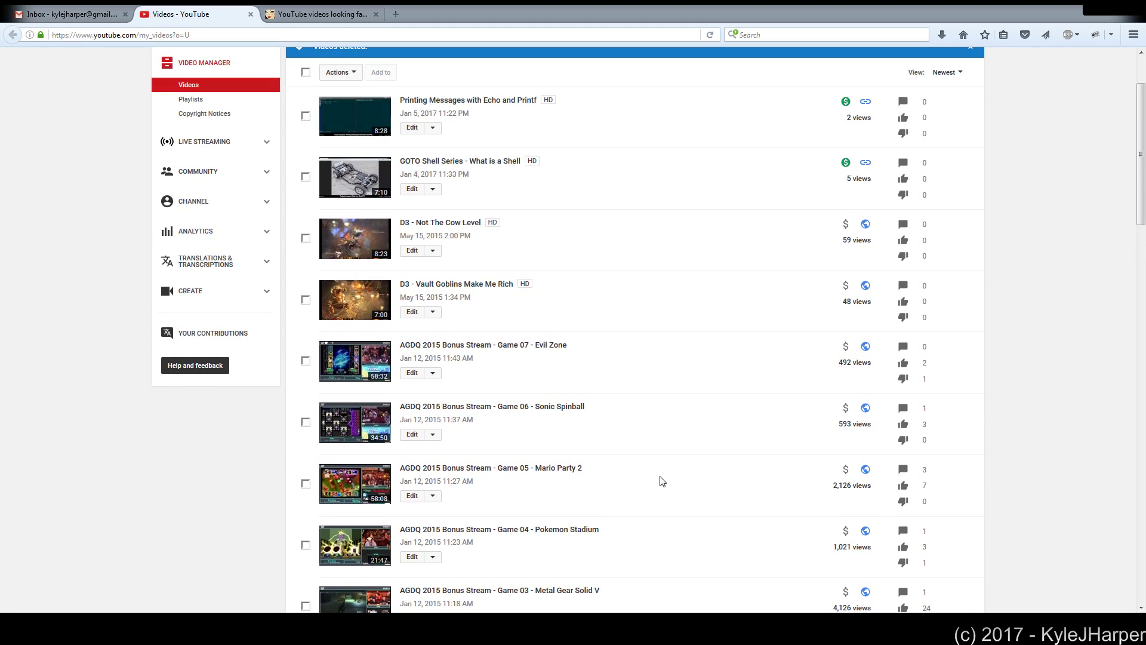
Step: Browse the YouTube video list and CradyLab faded videos article, then choose display Acer GN246HL (2 of 2)
left_click_drag(534, 259, 297, 146)
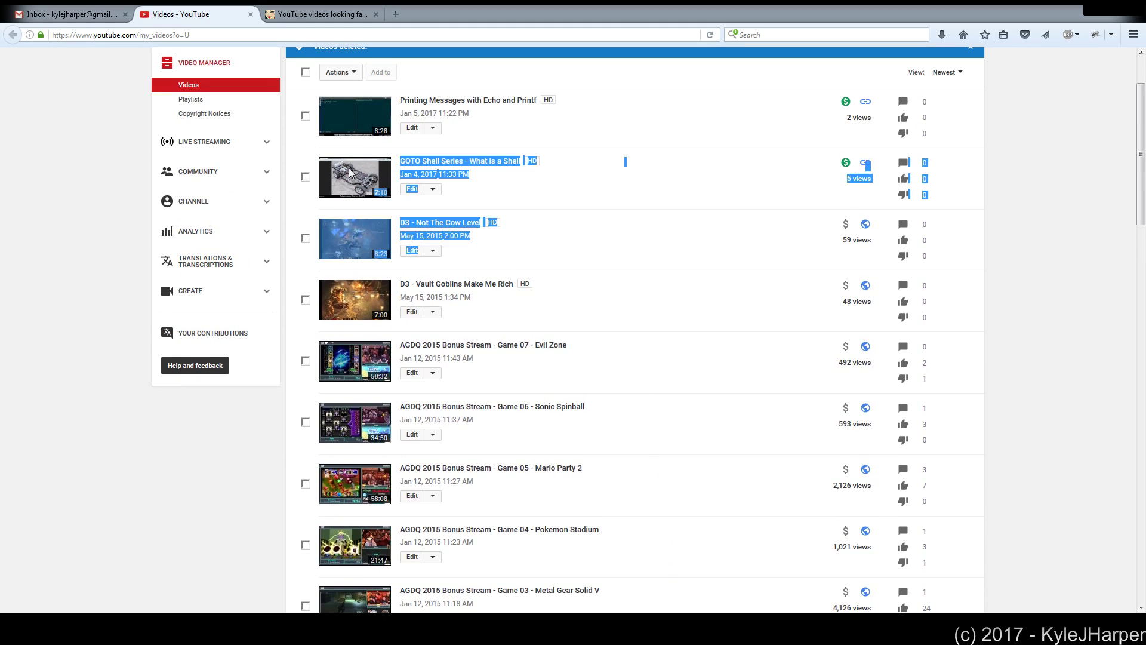
left_click(634, 281)
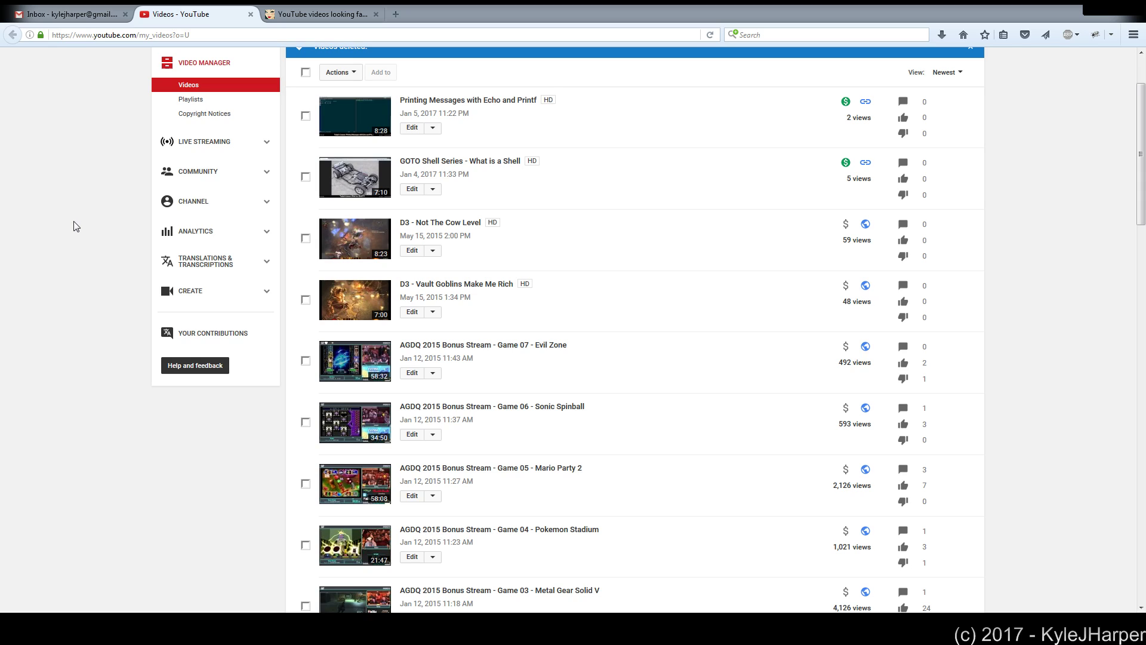
left_click(310, 14)
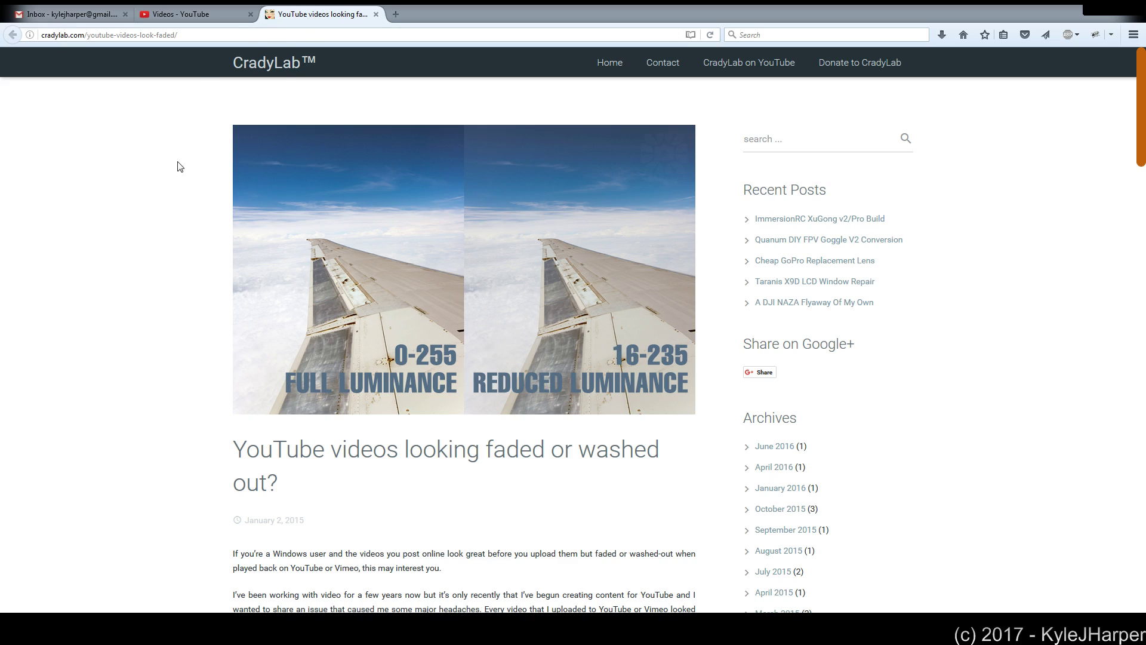
left_click_drag(191, 36, 29, 48)
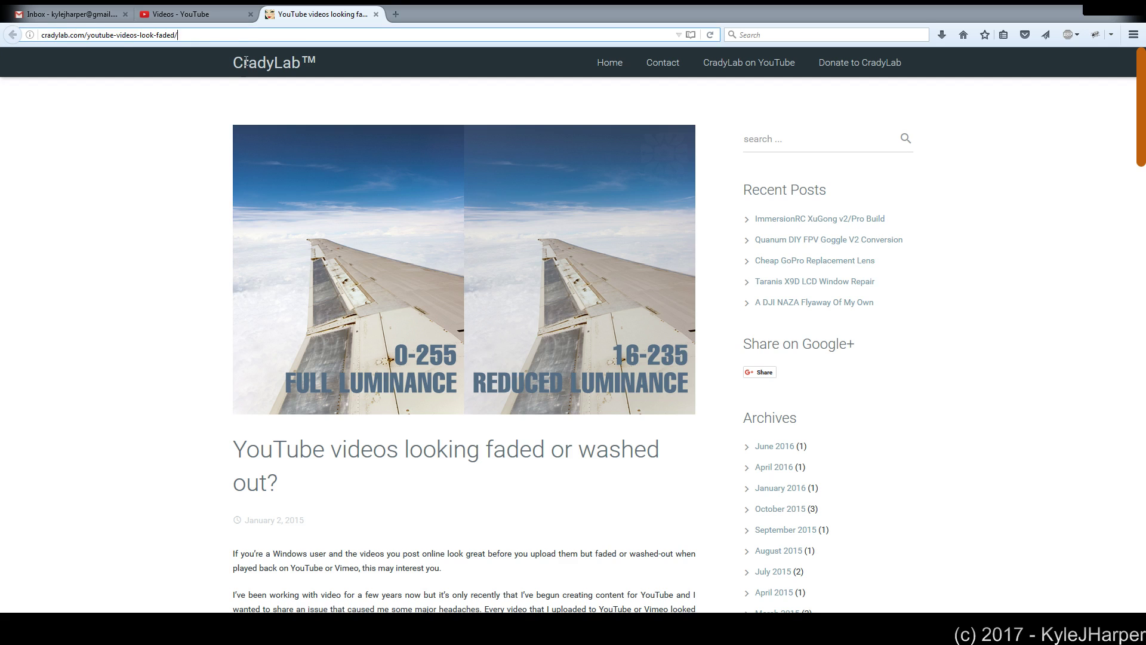
left_click(147, 195)
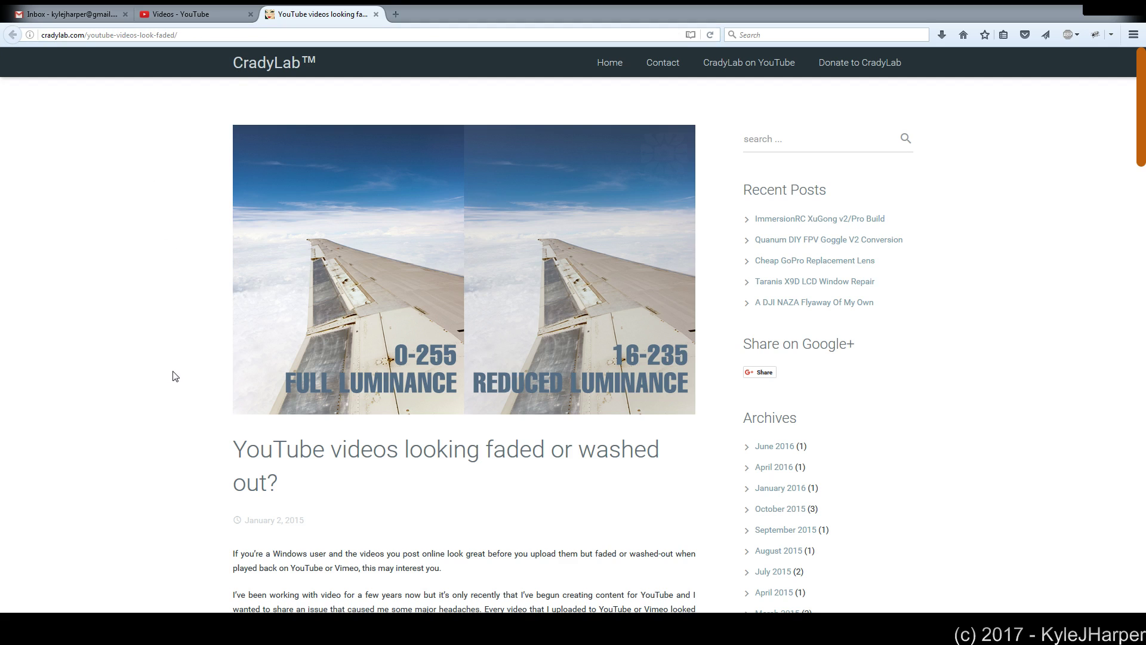
scroll(175, 376, "down", 3)
scroll(173, 375, "up", 3)
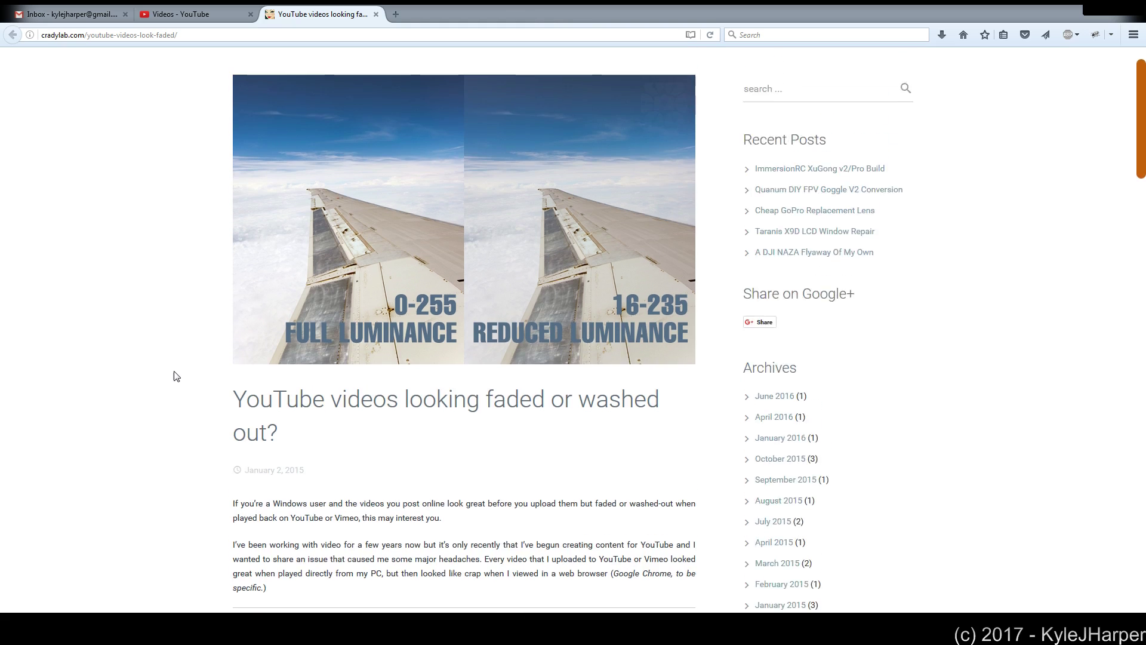
left_click(188, 13)
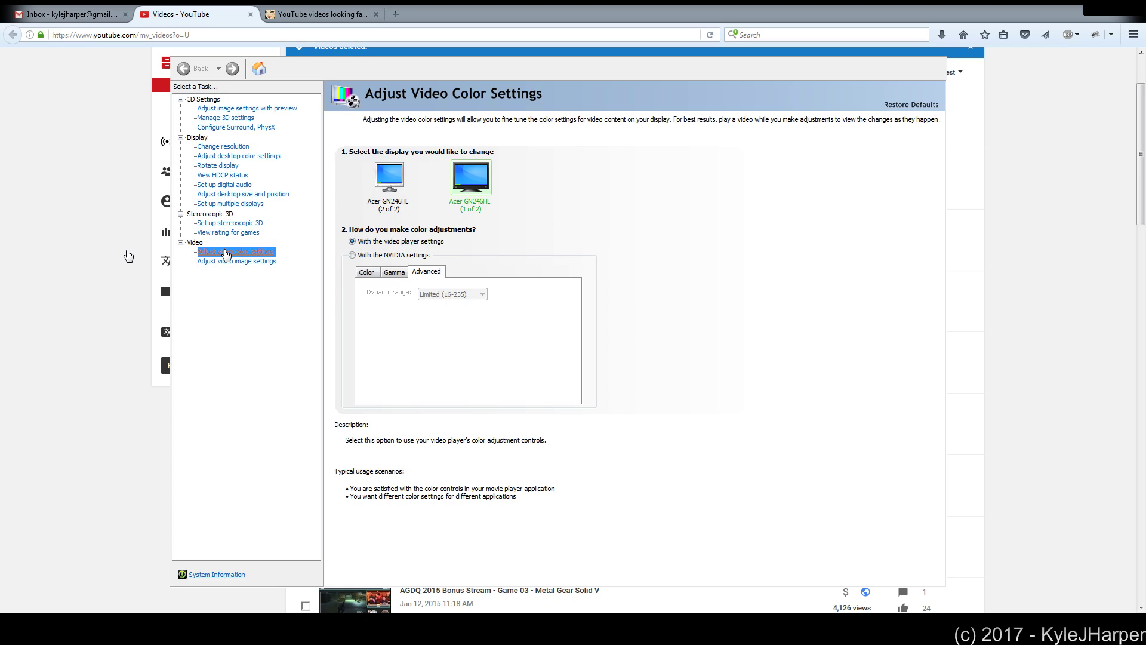
left_click(390, 184)
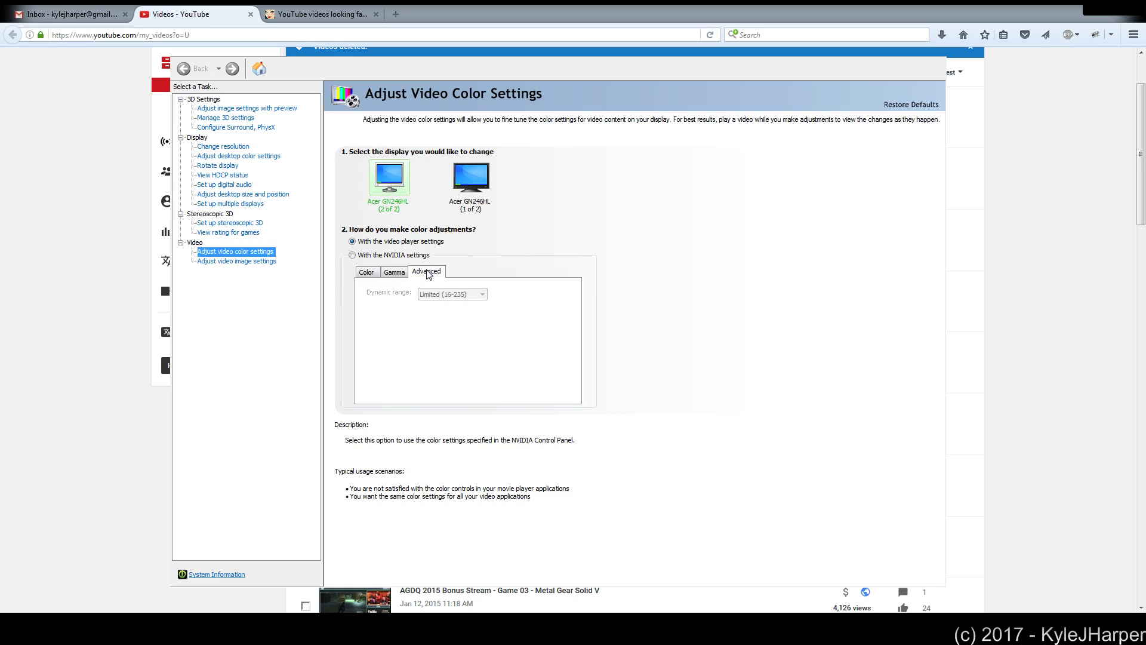
Step: Switch display 2 to 'With the NVIDIA settings' and view the Color, Gamma and Advanced tabs
left_click(372, 259)
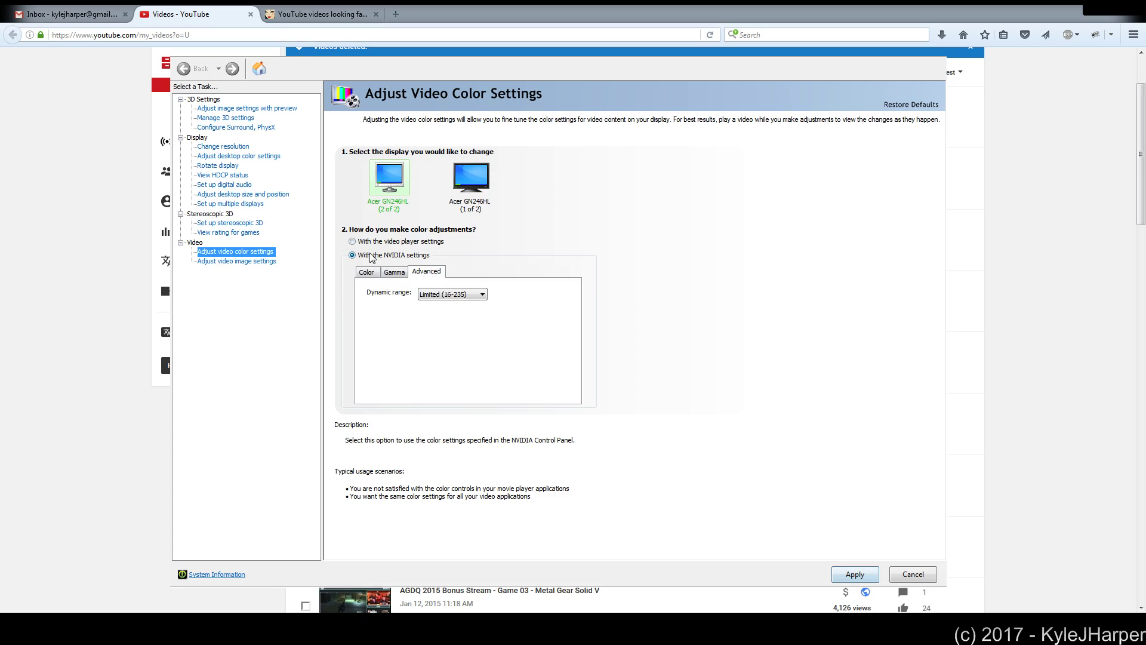
left_click(367, 273)
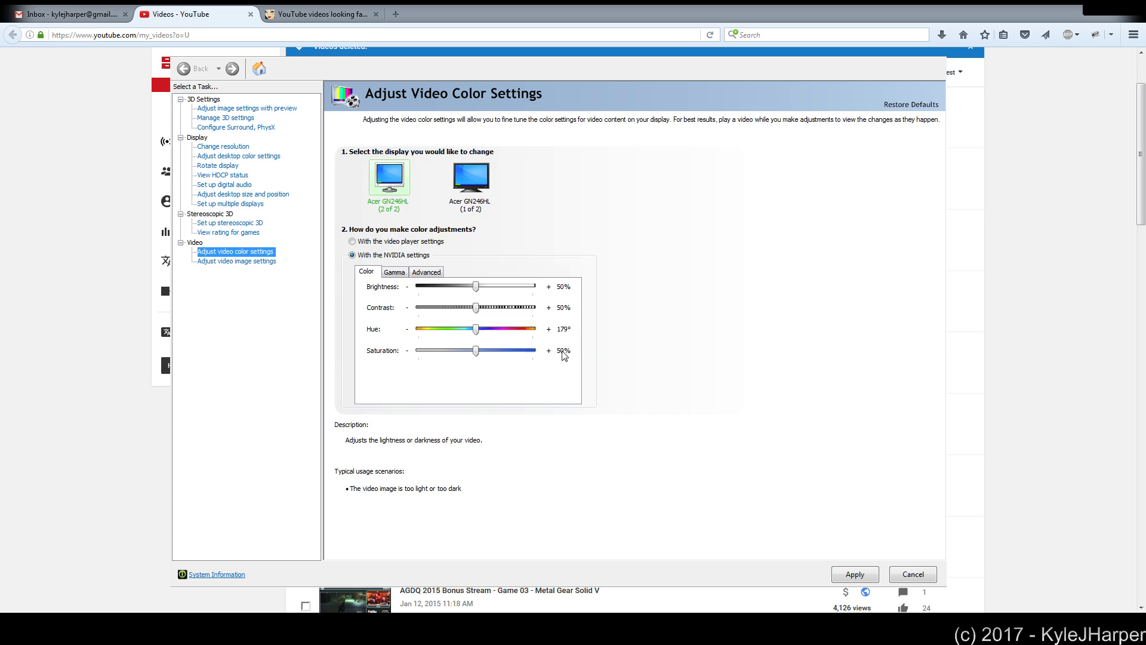
left_click(396, 272)
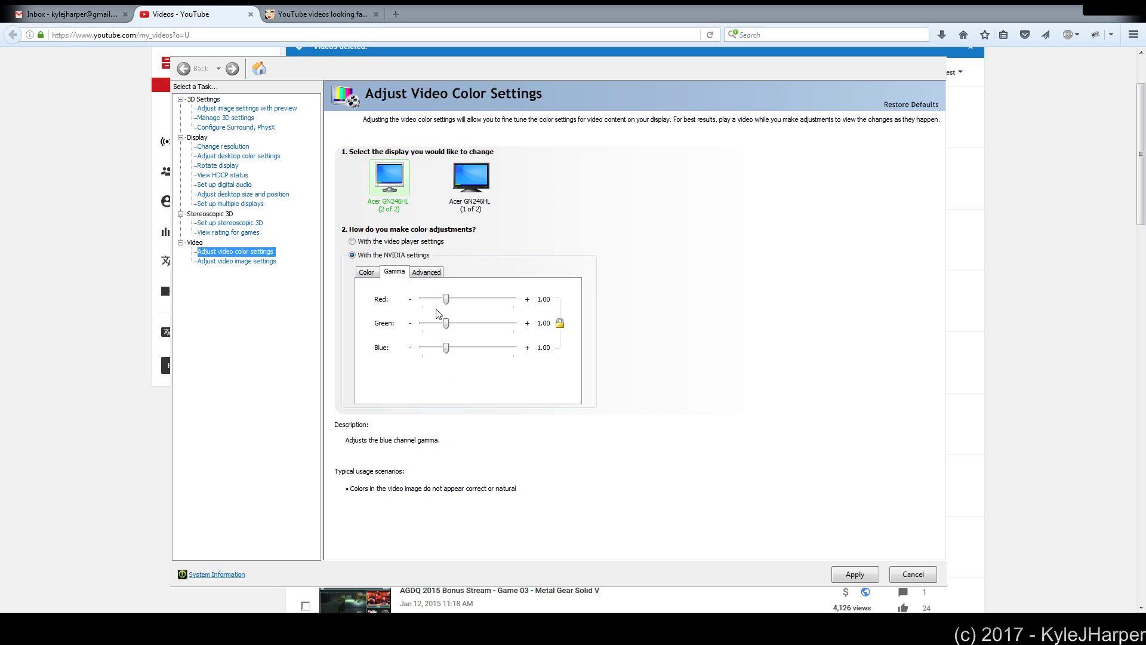
left_click(427, 273)
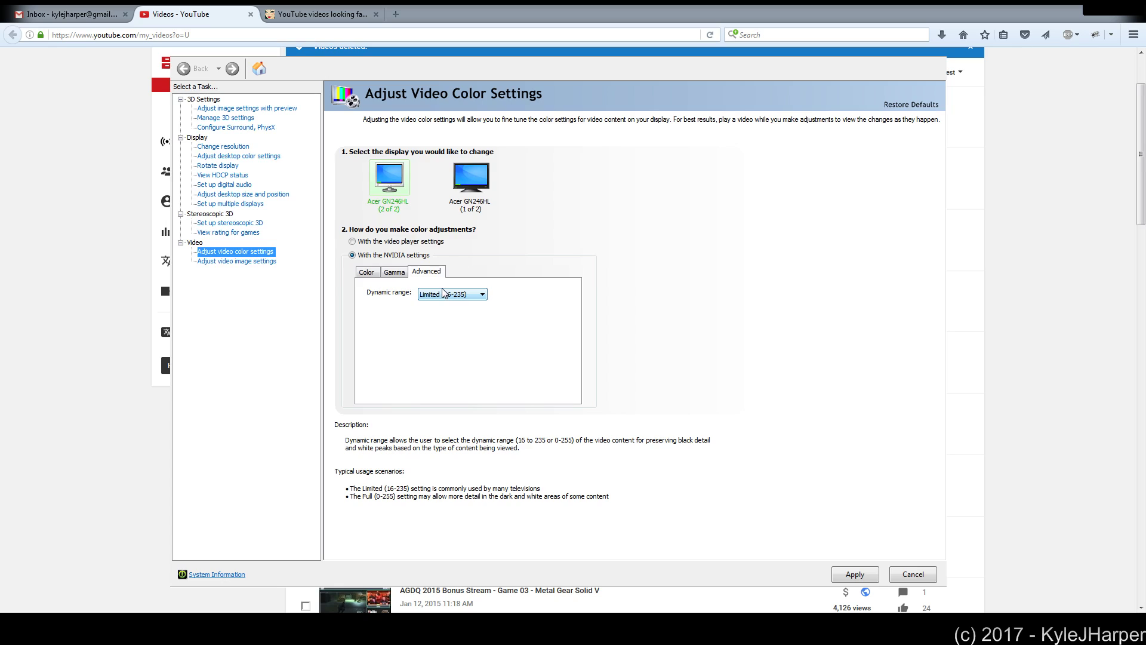
Step: Apply Full (0-255) dynamic range to display 2, then select Acer GN246HL (1 of 2)
left_click(442, 292)
left_click(459, 311)
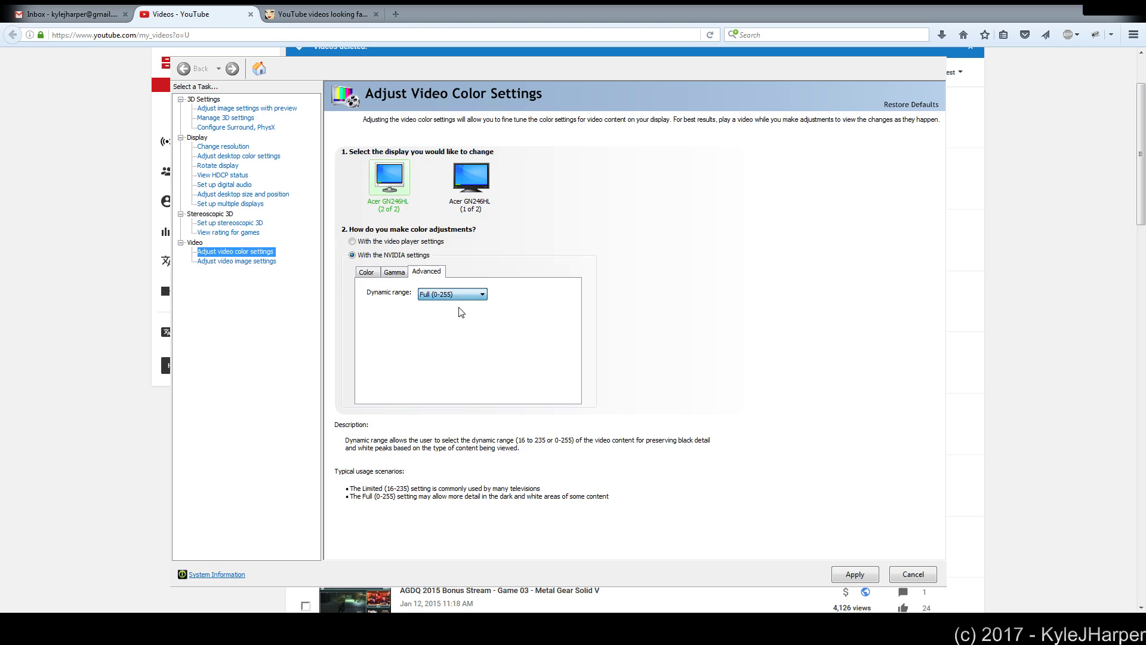
left_click(848, 576)
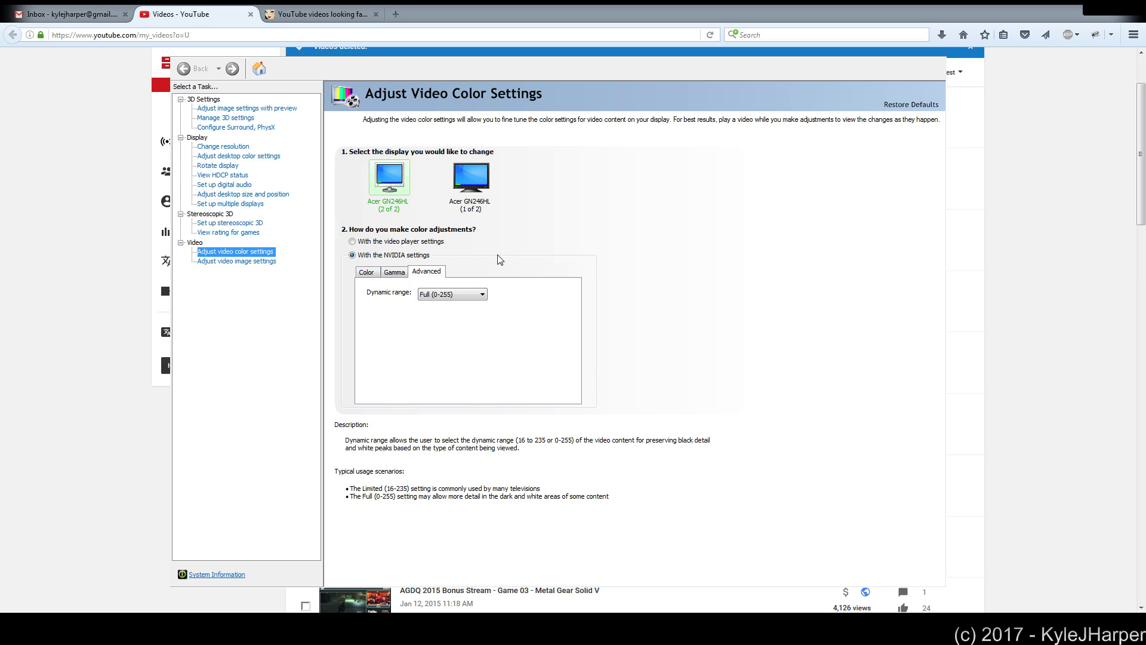
left_click(471, 192)
Step: Switch display 1 to 'With the NVIDIA settings' and set dynamic range to Full (0-255)
left_click(390, 255)
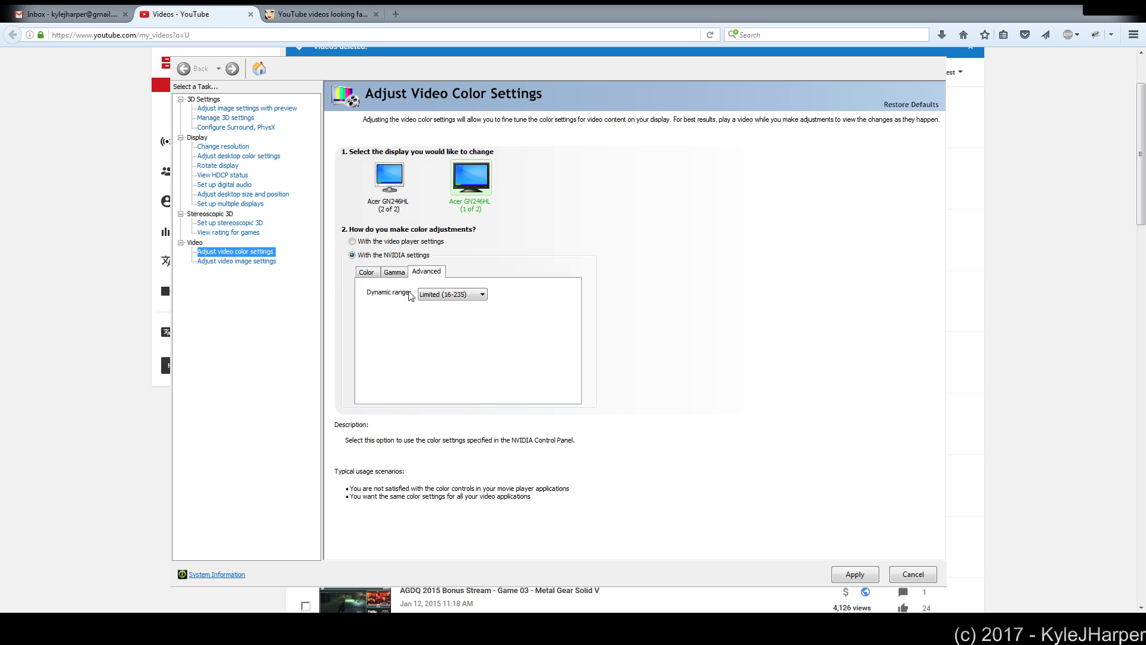
left_click(440, 313)
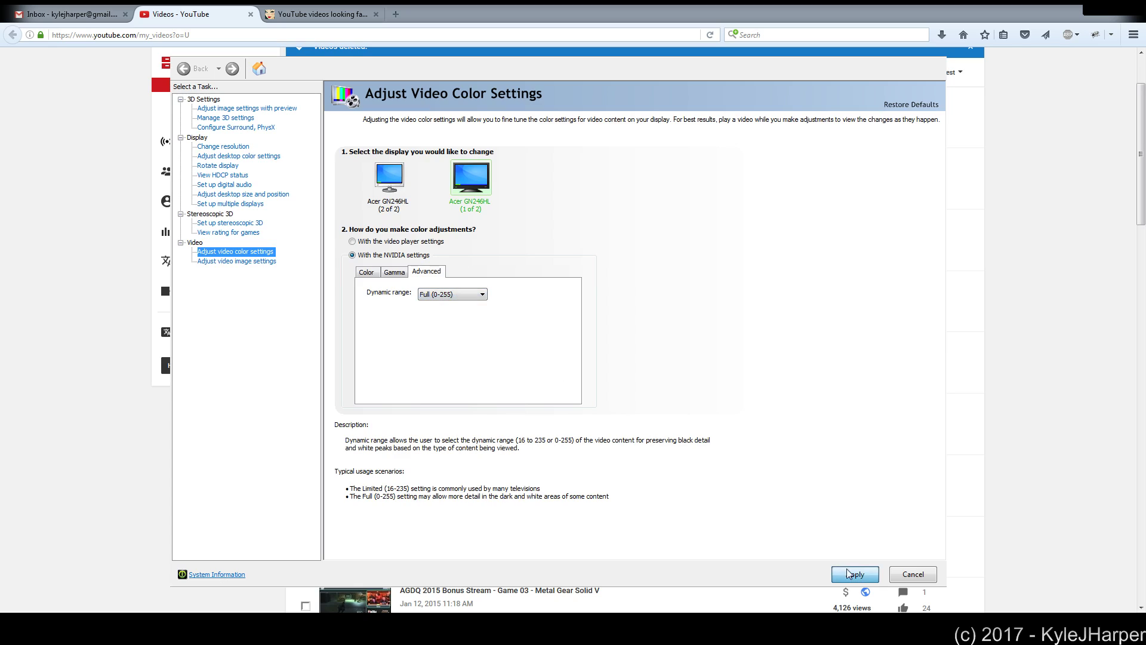